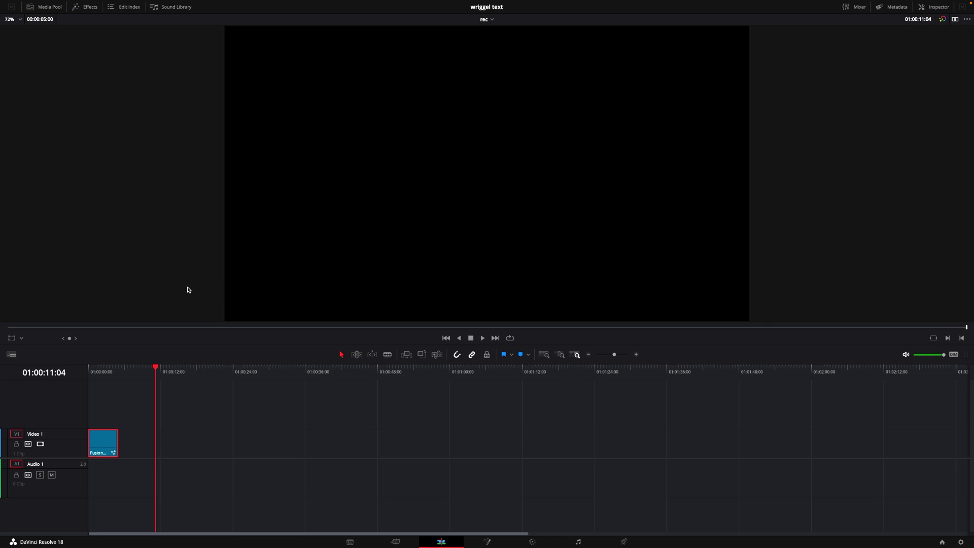
# - Open the clip on the Fusion page to show the Background1, Text1, Merge1 and MediaOut1 node tree
pyautogui.click(92, 9)
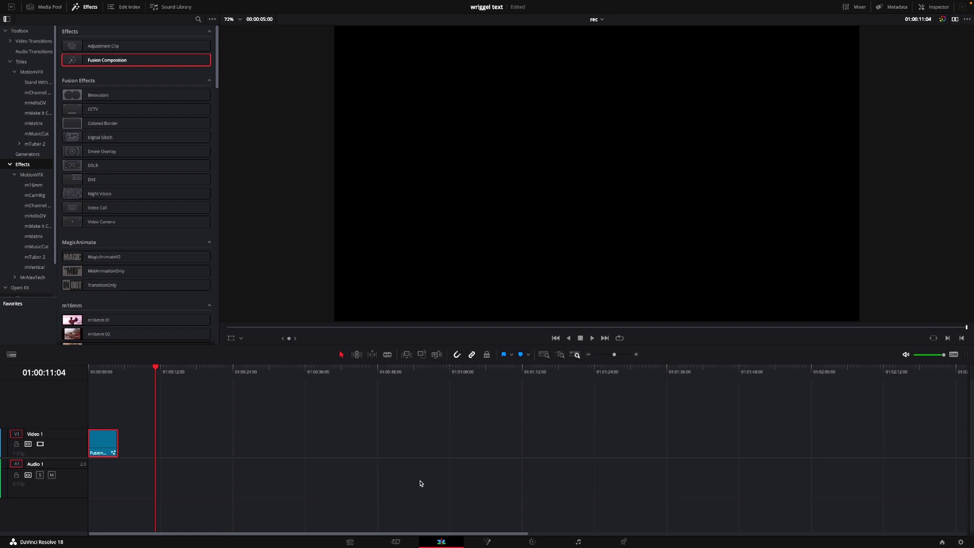
pyautogui.click(490, 543)
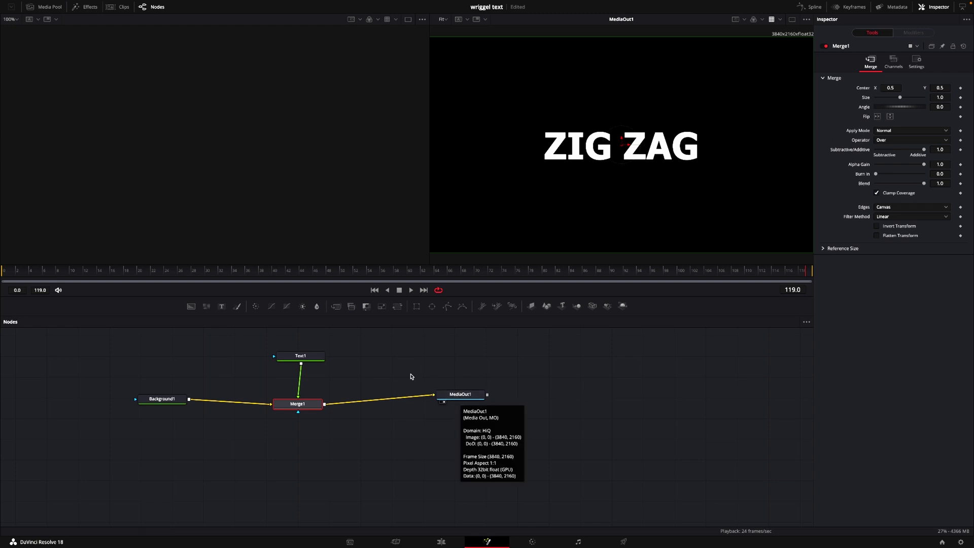
# - Add a Follower modifier to Text1's text field
pyautogui.click(289, 359)
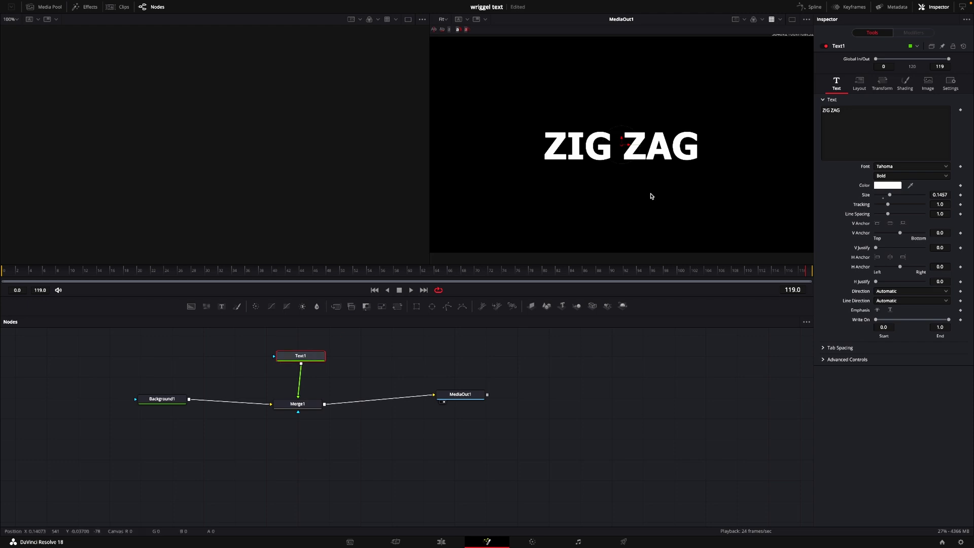
pyautogui.rightClick(868, 119)
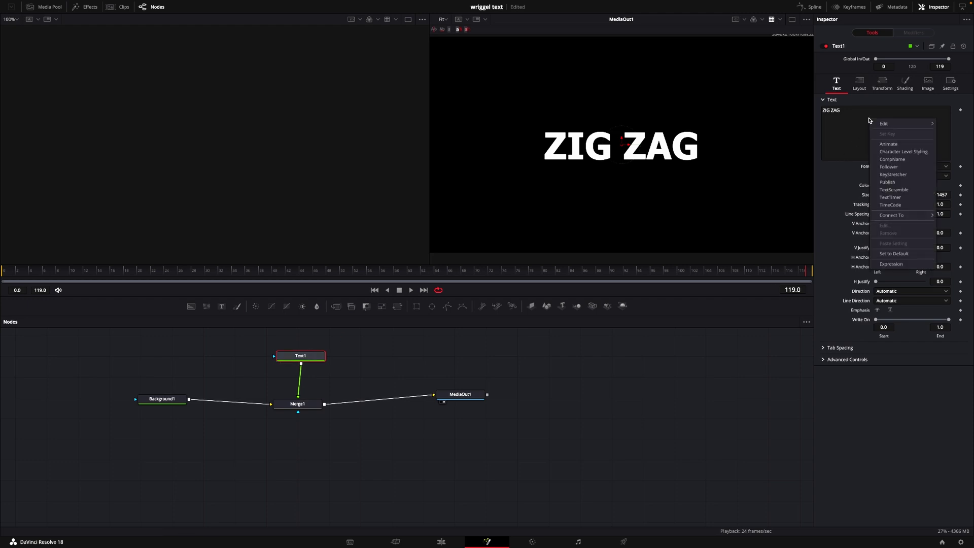
pyautogui.click(899, 168)
# - Expand the Position and Rotation sections in Text1's Shading settings
pyautogui.click(905, 84)
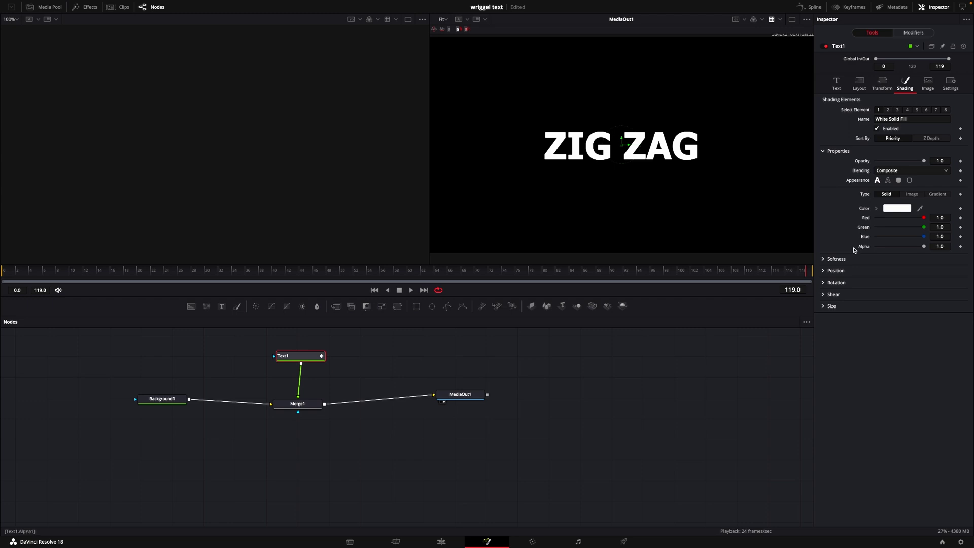
pyautogui.click(824, 272)
pyautogui.click(823, 338)
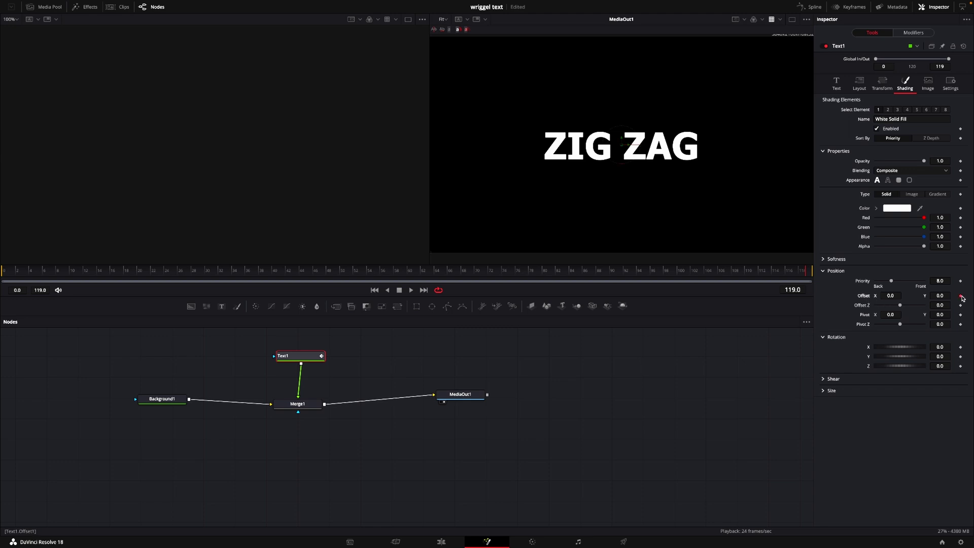
# - Keyframe Shading Offset Y up and down at different frames during playback, then return to frame 18
pyautogui.press('space')
pyautogui.moveTo(938, 297); pyautogui.dragTo(973, 297)
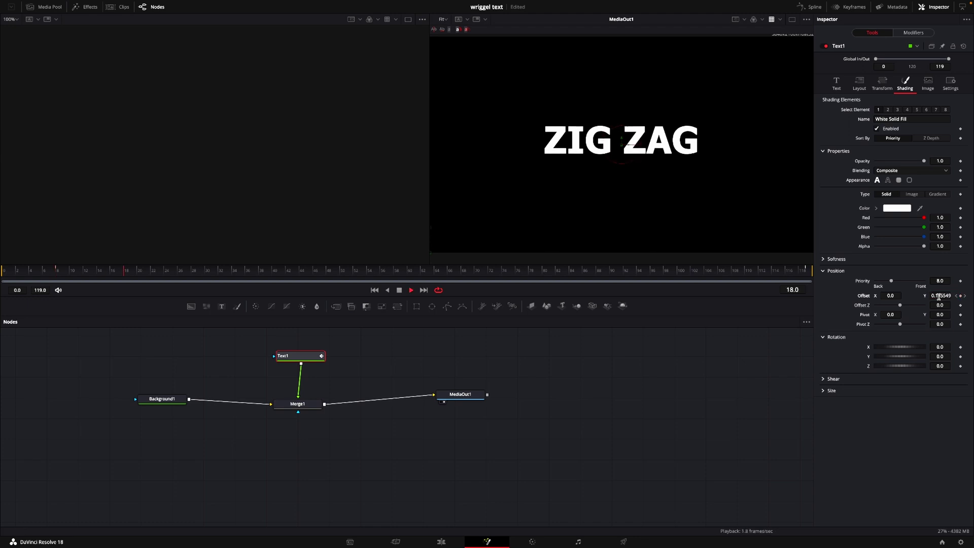
pyautogui.moveTo(947, 295); pyautogui.dragTo(883, 296)
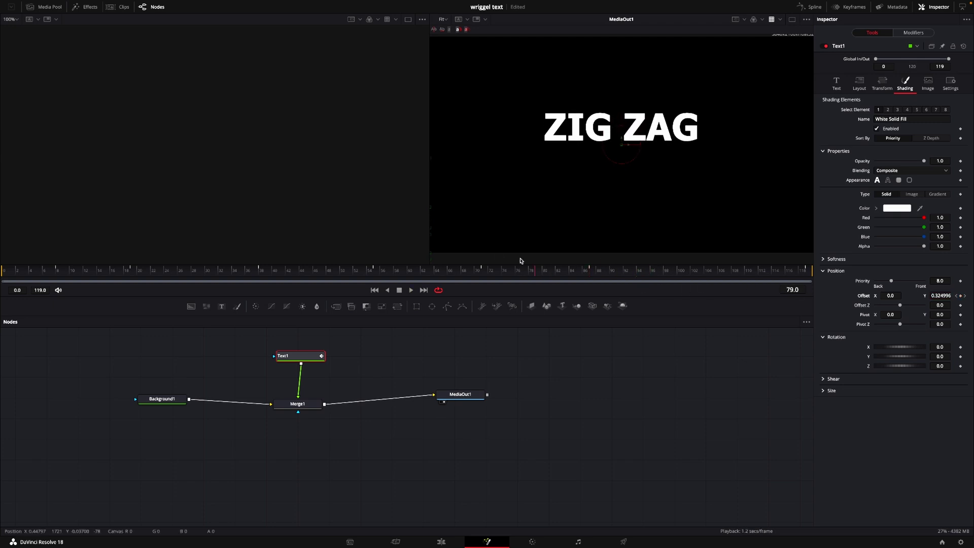
pyautogui.click(121, 269)
# - Return to the animation start, save the project, and set a Rotation Z keyframe
pyautogui.moveTo(119, 265); pyautogui.dragTo(8, 268)
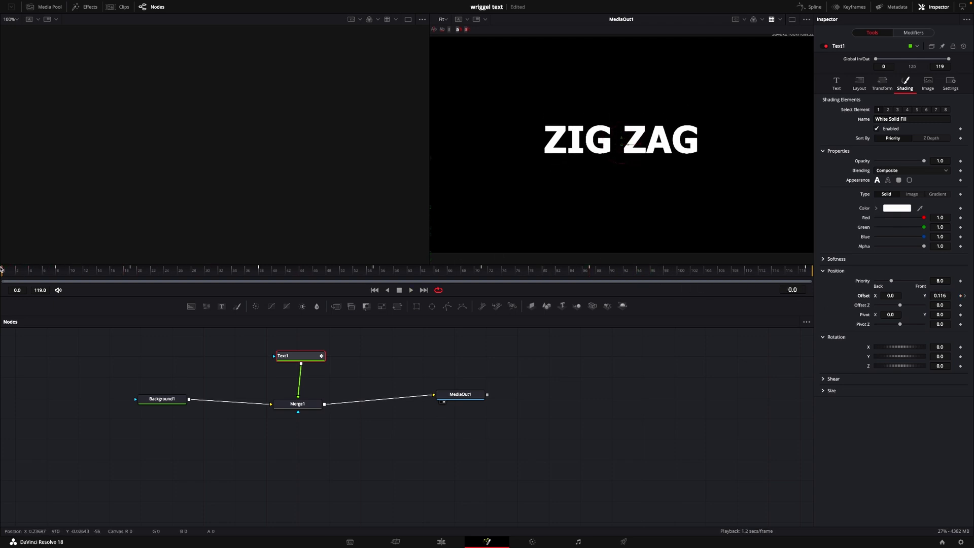
pyautogui.hotkey('ctrl', 's')
pyautogui.click(960, 367)
# - Tilt Rotation Z back and forth (about -23.5, then -28.7, then the other way) across frames
pyautogui.press('space')
pyautogui.moveTo(894, 367); pyautogui.dragTo(898, 369)
pyautogui.press('space')
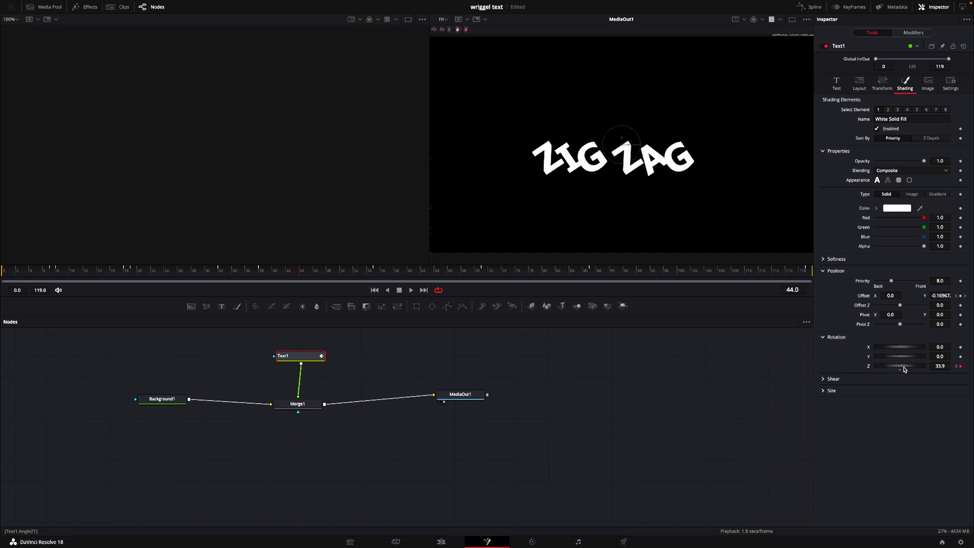
pyautogui.moveTo(903, 369); pyautogui.dragTo(895, 371)
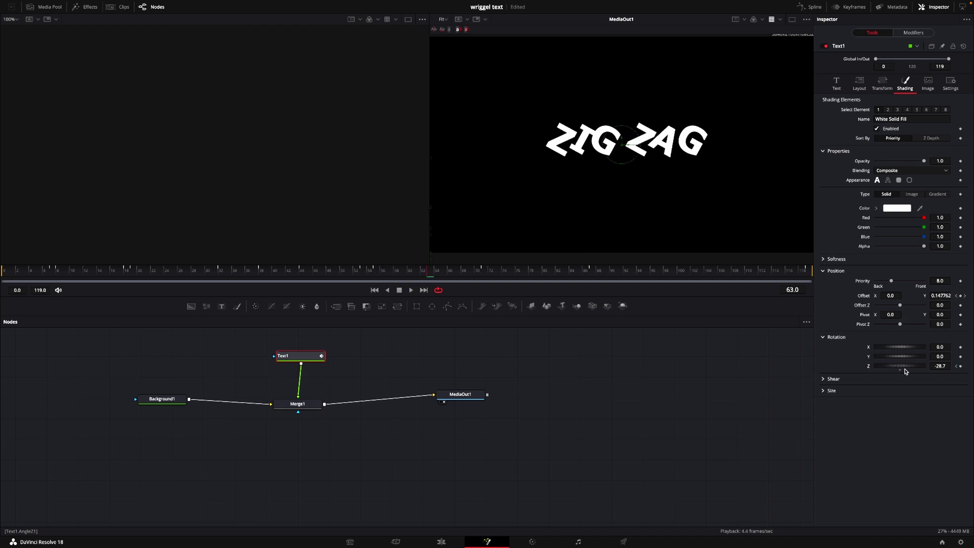
pyautogui.moveTo(902, 367); pyautogui.dragTo(907, 371)
pyautogui.press('space')
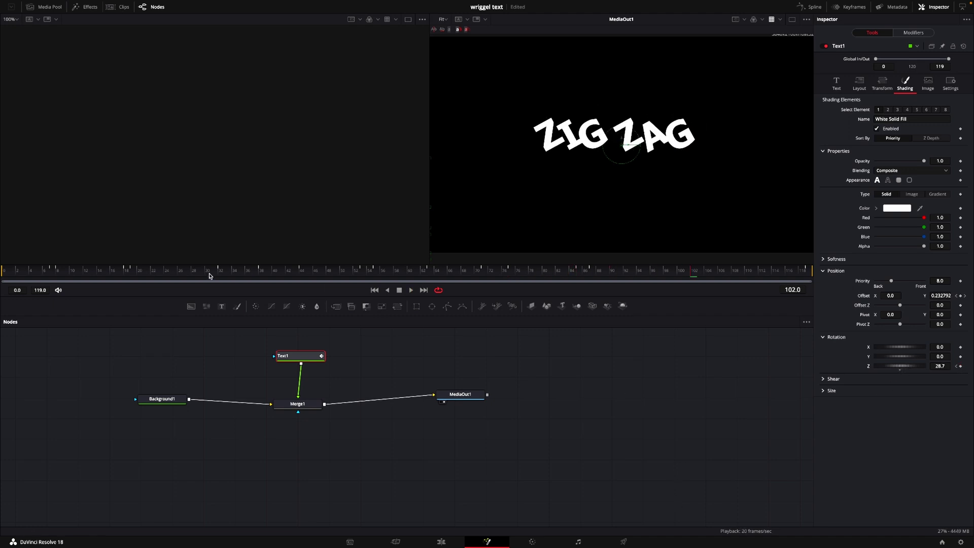
pyautogui.press('space')
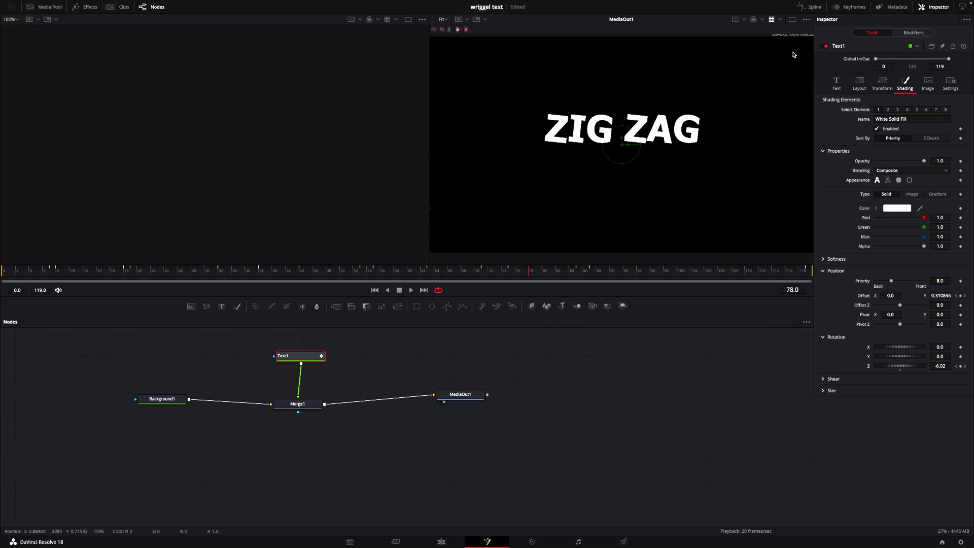
# - Show Text1's curves in the Spline editor and set all keyframes to loop
pyautogui.click(810, 7)
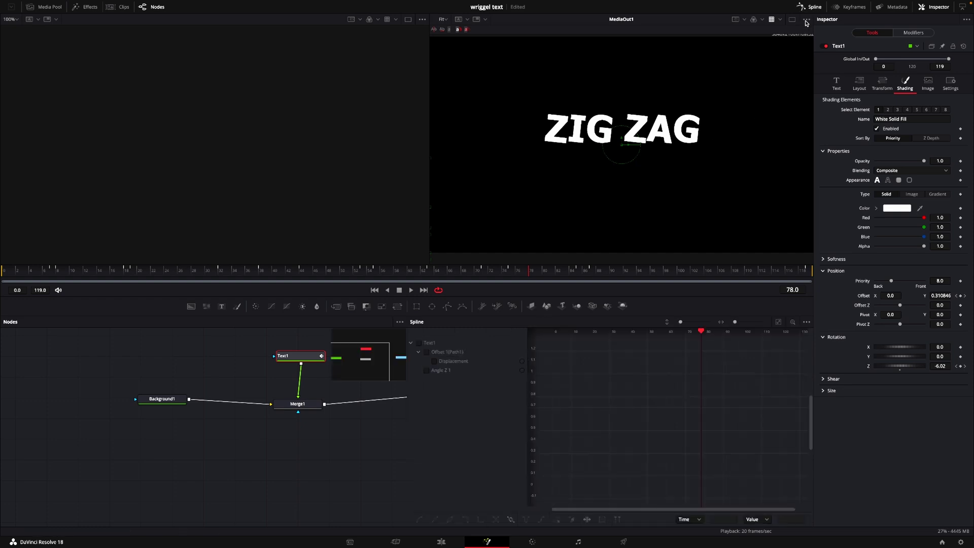
pyautogui.click(418, 344)
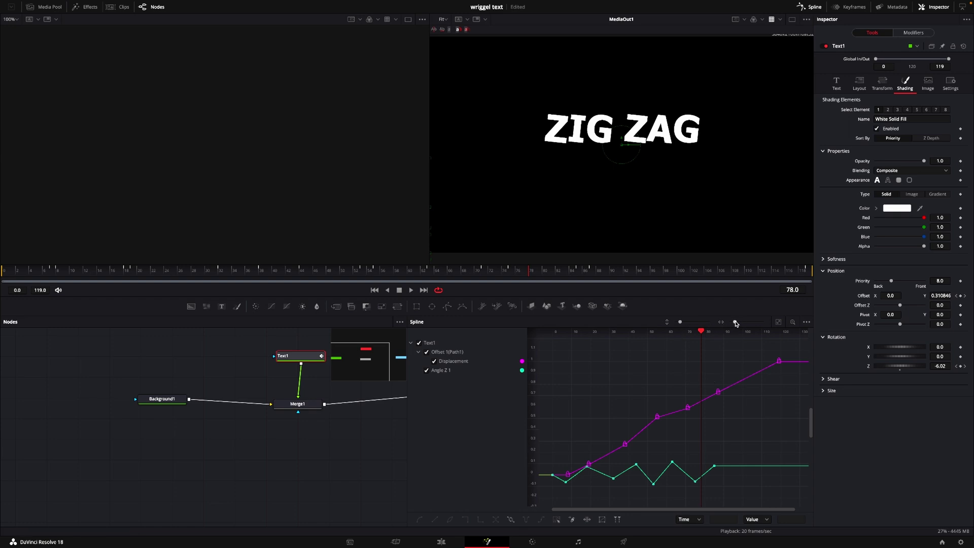
pyautogui.moveTo(735, 323); pyautogui.dragTo(731, 325)
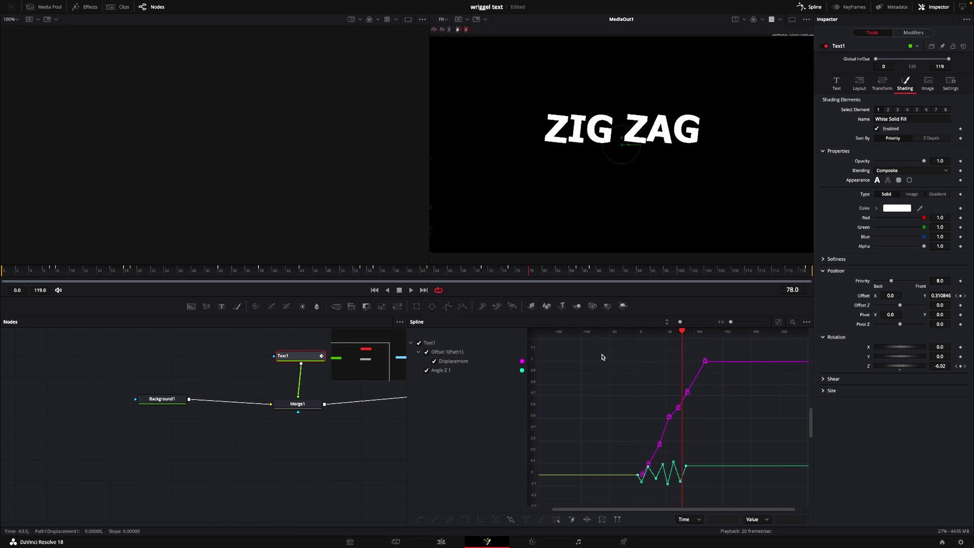
pyautogui.moveTo(601, 346); pyautogui.dragTo(730, 501)
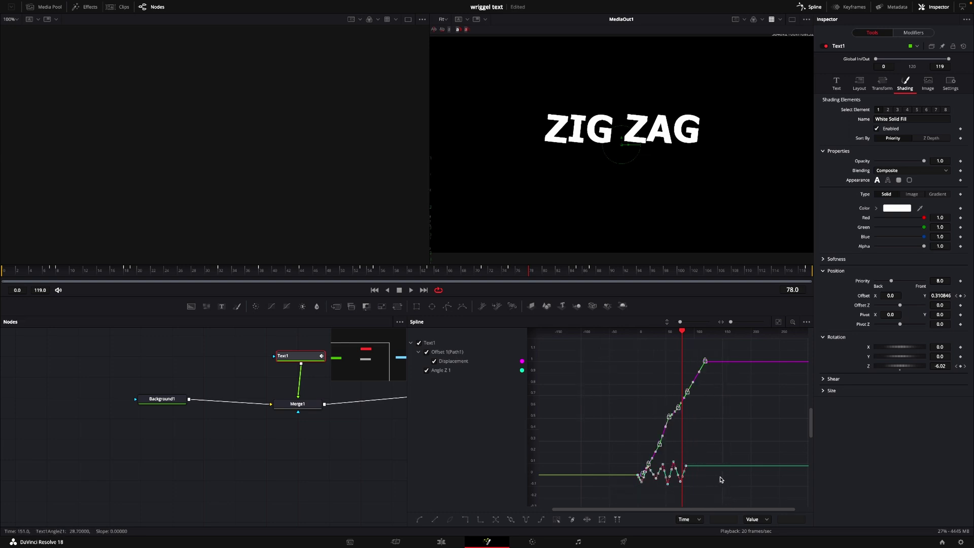
pyautogui.click(512, 519)
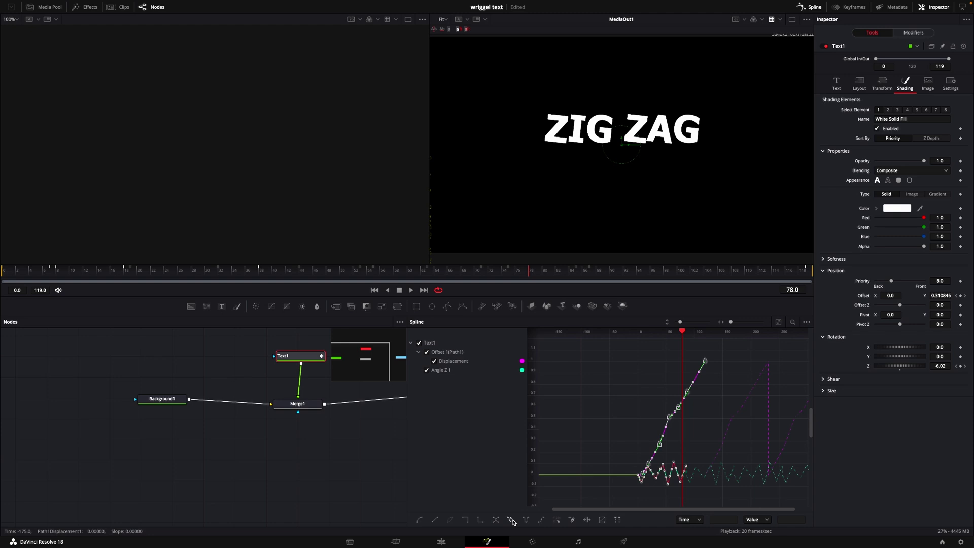
# - Select all the looped keyframes, smooth them with S, and replay from the start
pyautogui.press('space')
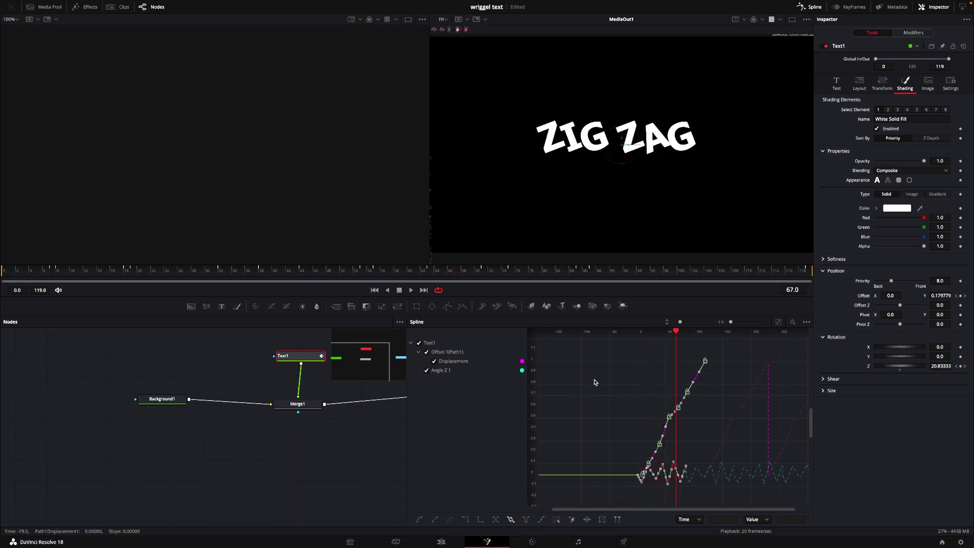
pyautogui.moveTo(595, 356); pyautogui.dragTo(793, 500)
pyautogui.press('s')
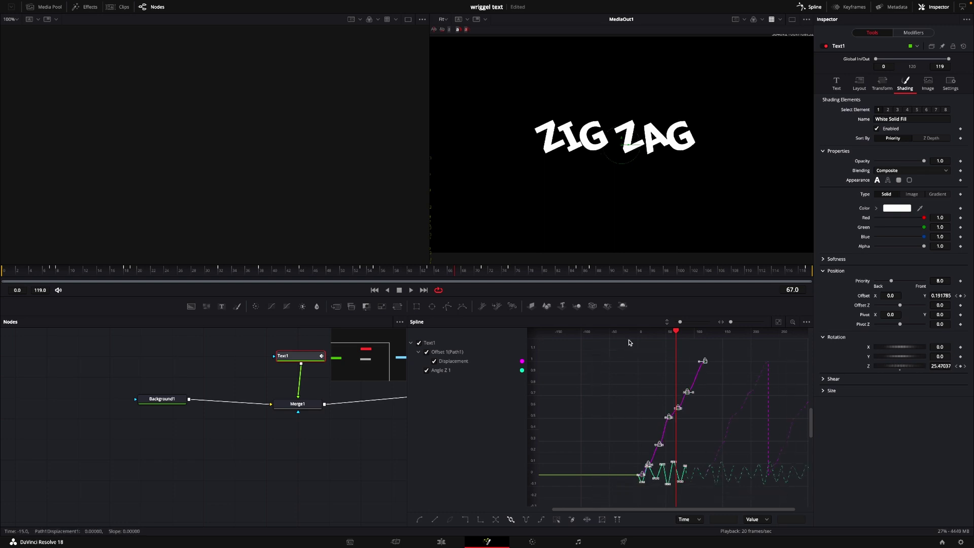
pyautogui.moveTo(674, 335); pyautogui.dragTo(613, 333)
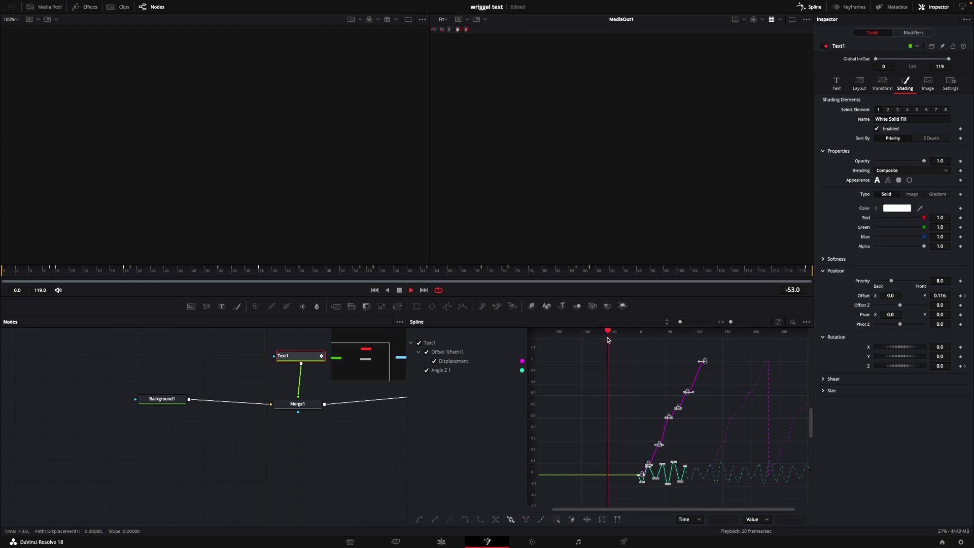
pyautogui.press('space')
pyautogui.scroll(1, 641, 336)
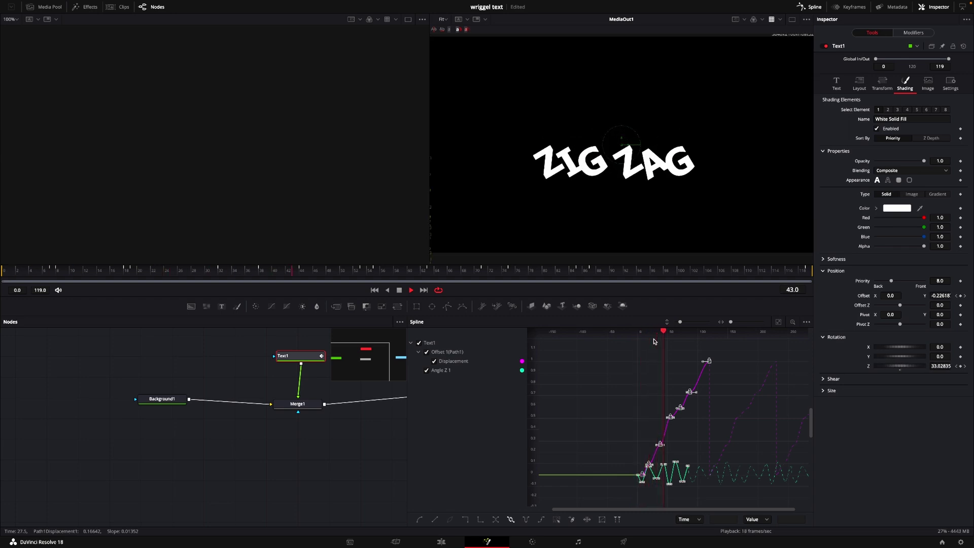
# - Set Follower1 timing to Completely Random order with a 4.0 delay between characters
pyautogui.click(924, 33)
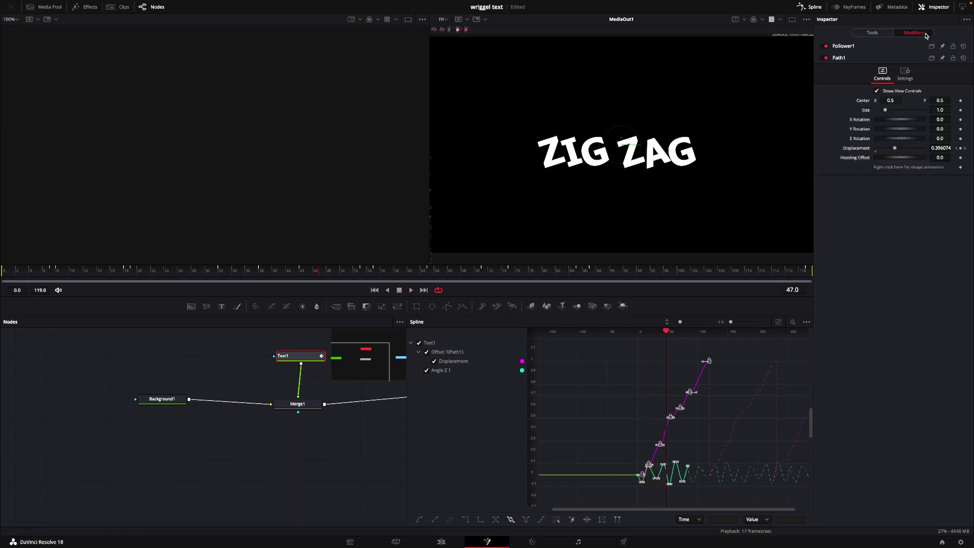
pyautogui.click(867, 49)
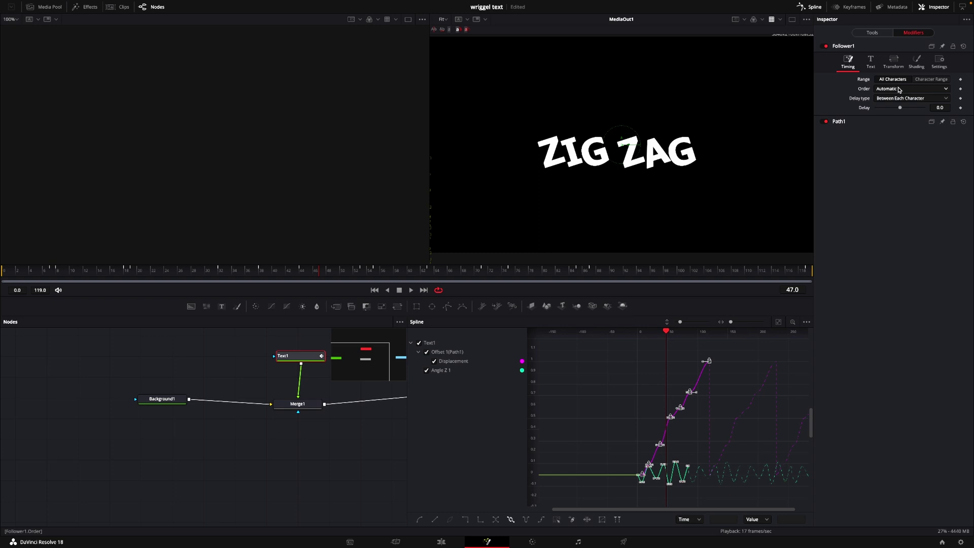
pyautogui.click(916, 89)
pyautogui.click(915, 150)
pyautogui.moveTo(901, 110); pyautogui.dragTo(902, 110)
pyautogui.click(37, 271)
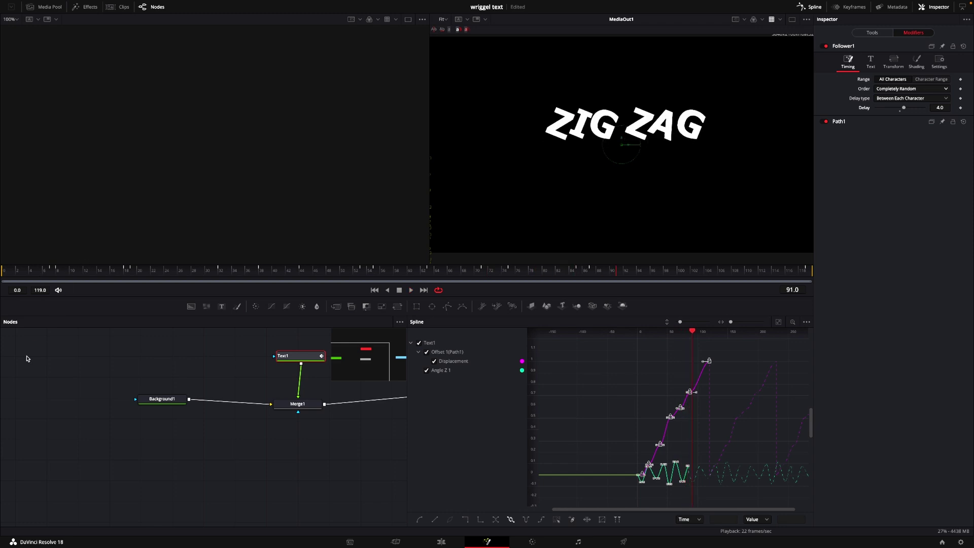
# - Enable Motion Blur in Merge1's Settings (Quality 2, Shutter Angle 180.0) and close the Spline editor
pyautogui.click(283, 406)
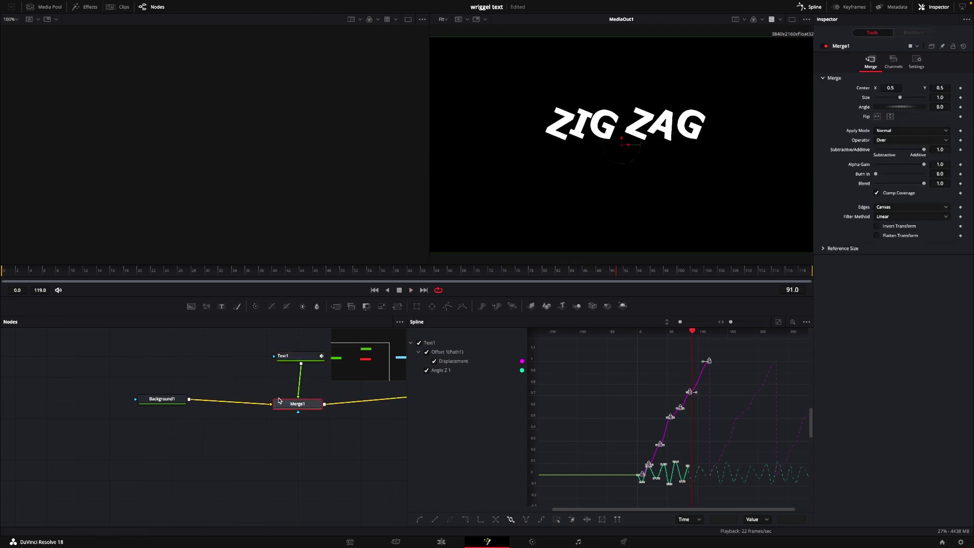
pyautogui.click(916, 61)
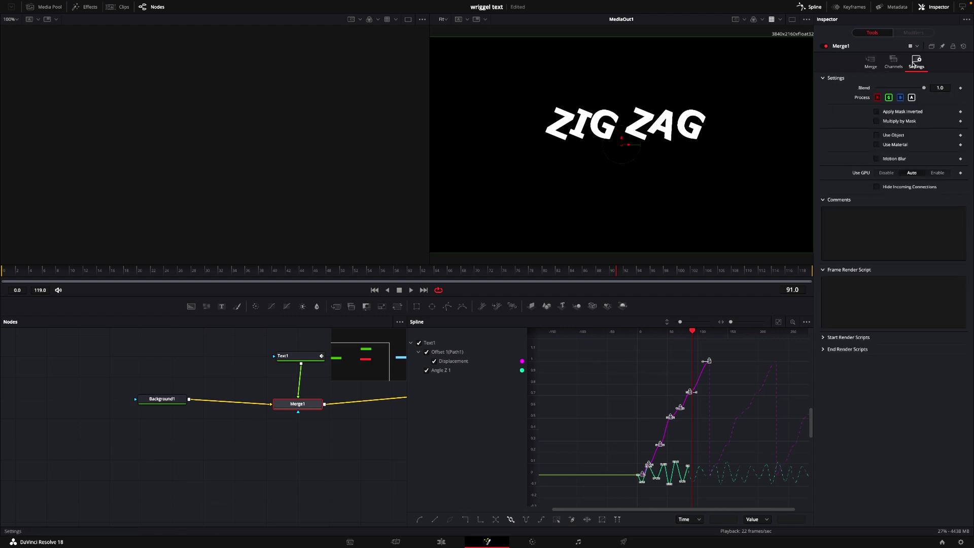
pyautogui.click(876, 159)
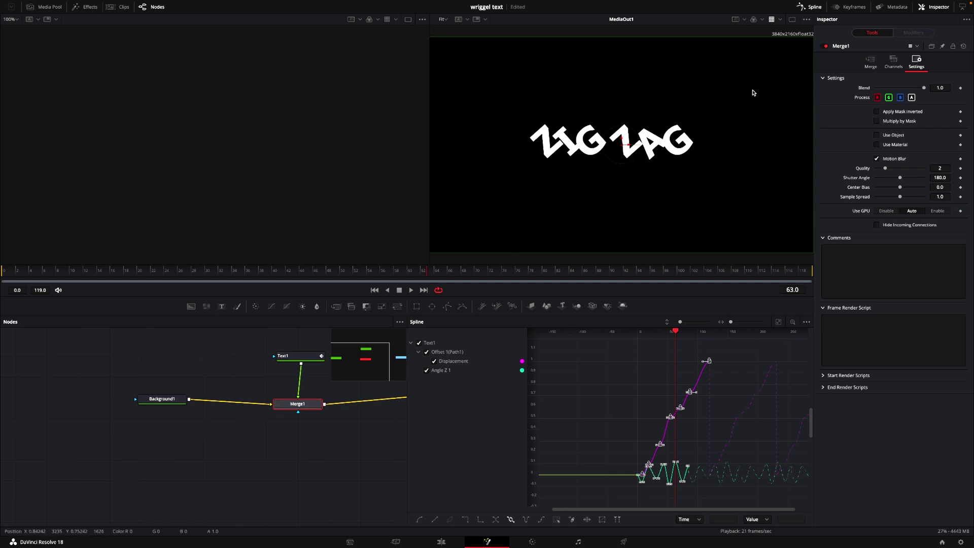
pyautogui.click(815, 7)
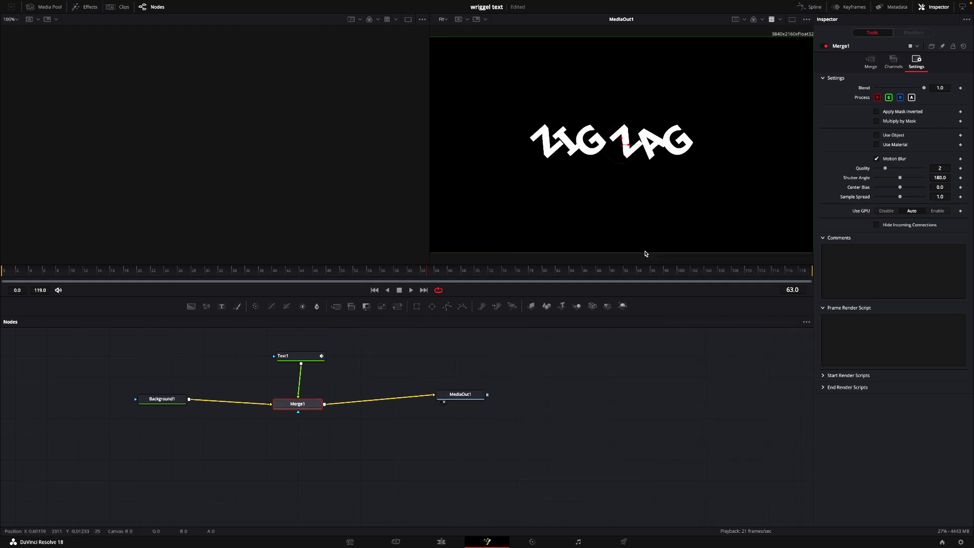
# - Drop Background1's Alpha to 0.0 so ZIG ZAG sits on transparency
pyautogui.click(159, 401)
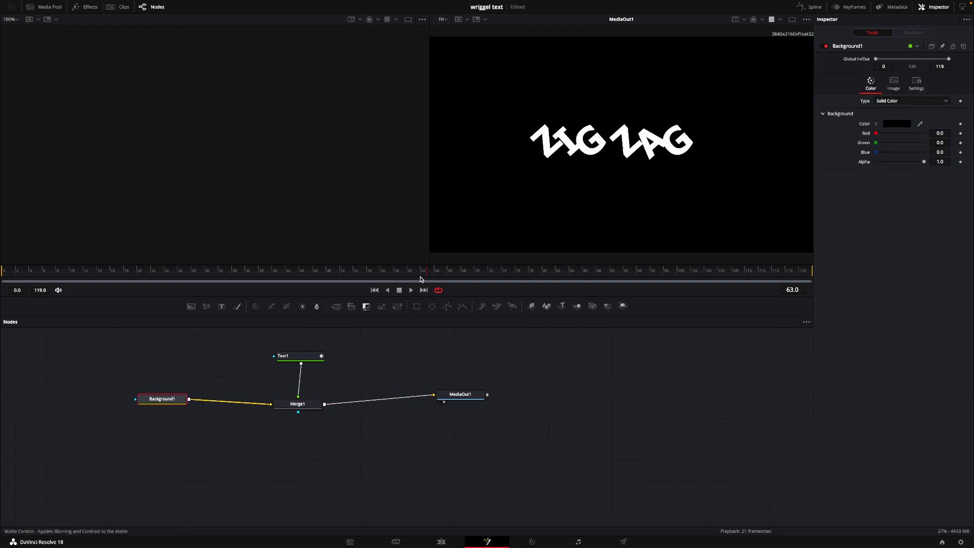
pyautogui.moveTo(924, 162); pyautogui.dragTo(862, 163)
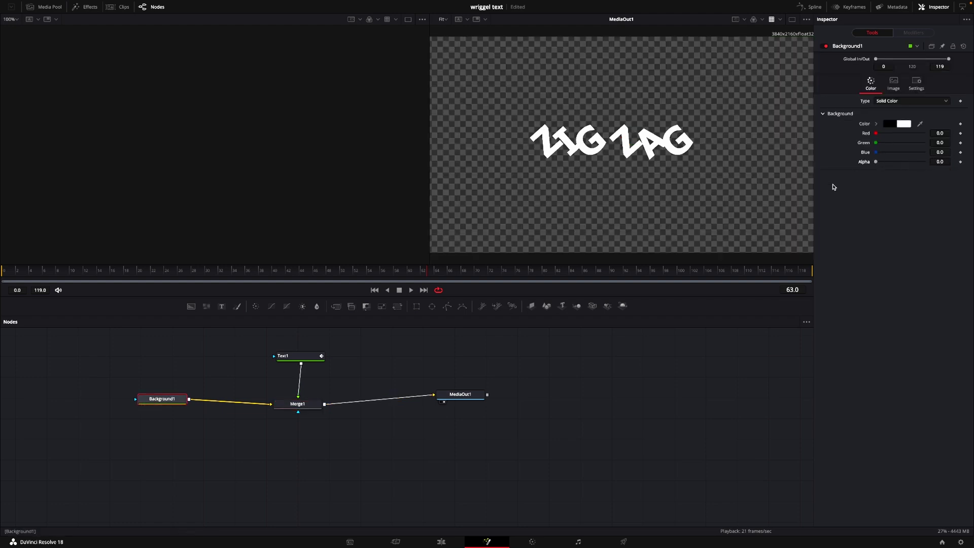